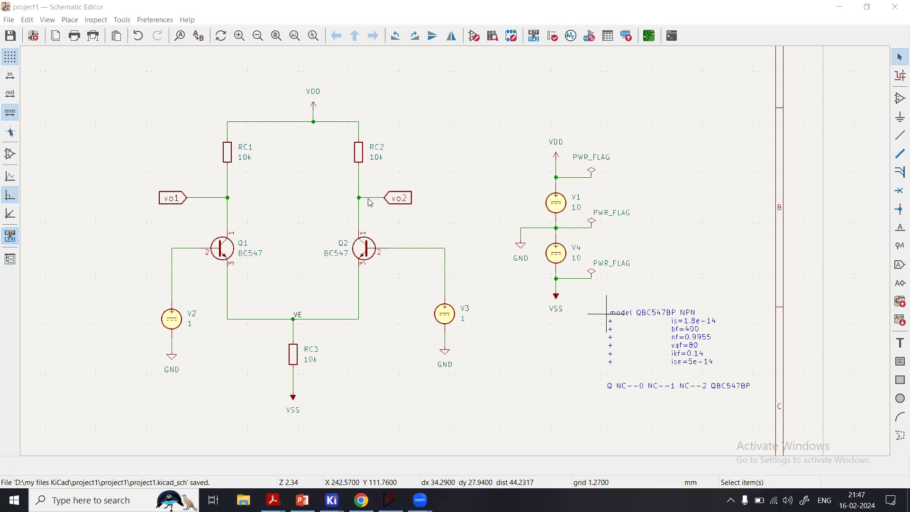
Draw crossing axes for the transfer sketch and label them Vout and Vid
{"action": "left_click", "coordinate": [487, 184]}
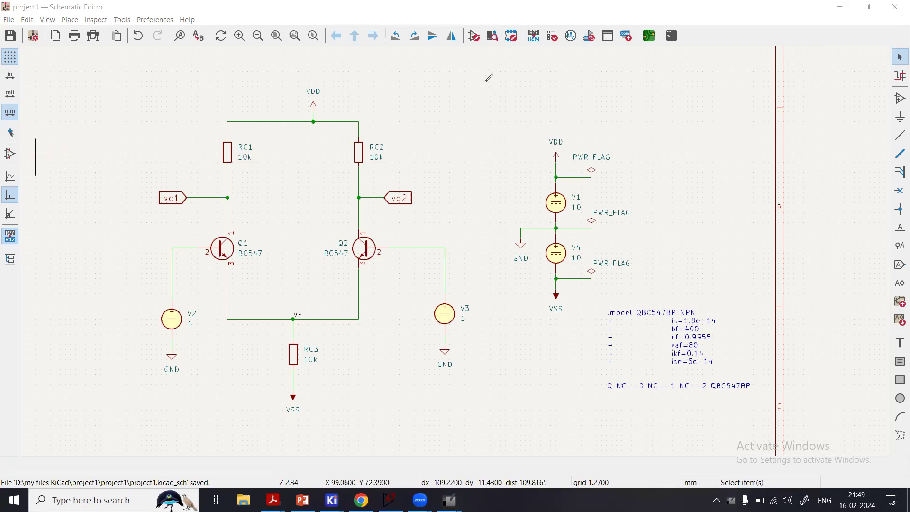
{"action": "left_click_drag", "start_coordinate": [484, 81], "coordinate": [489, 208]}
{"action": "left_click_drag", "start_coordinate": [409, 154], "coordinate": [597, 152]}
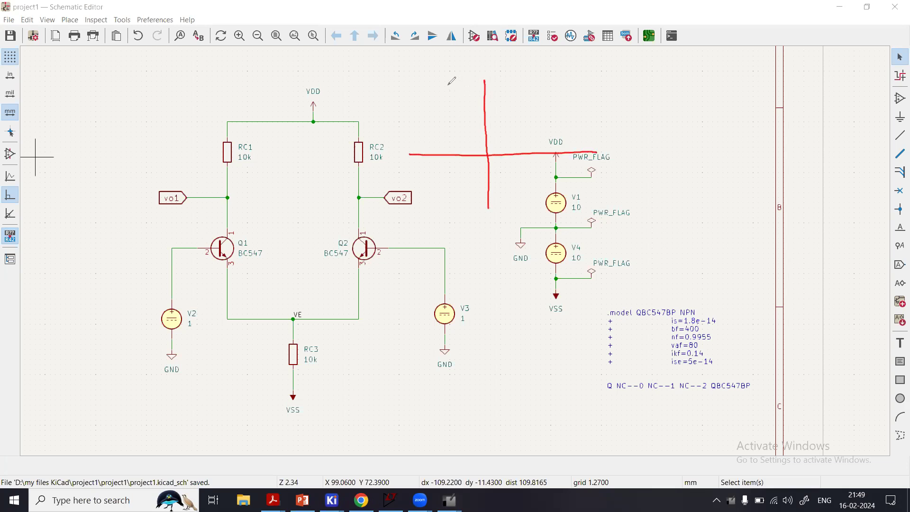
{"action": "left_click_drag", "start_coordinate": [441, 82], "coordinate": [461, 89]}
{"action": "left_click_drag", "start_coordinate": [457, 85], "coordinate": [464, 84]}
{"action": "left_click_drag", "start_coordinate": [578, 166], "coordinate": [598, 166]}
Sketch the S-shaped transfer curve with dashed guides marking the linear range
{"action": "left_click_drag", "start_coordinate": [459, 177], "coordinate": [520, 136]}
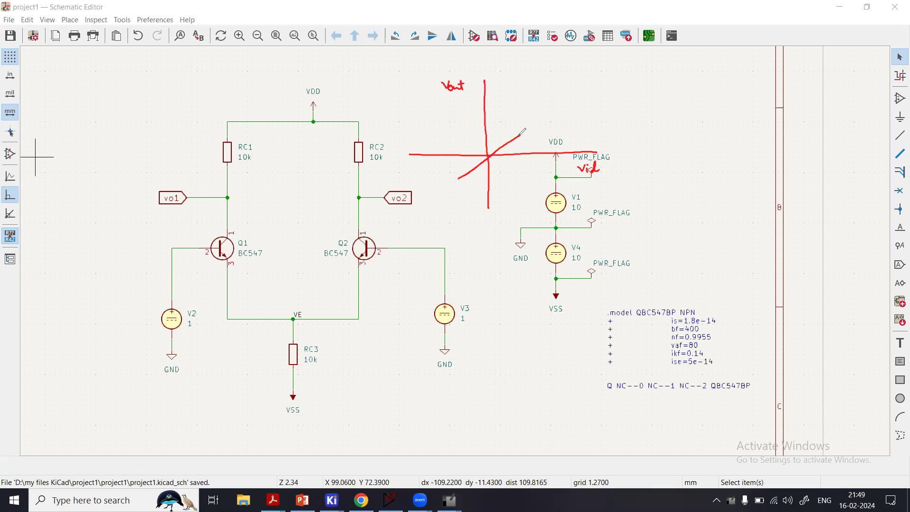
{"action": "left_click_drag", "start_coordinate": [538, 134], "coordinate": [560, 134]}
{"action": "left_click_drag", "start_coordinate": [458, 157], "coordinate": [459, 164]}
{"action": "left_click_drag", "start_coordinate": [458, 155], "coordinate": [457, 176]}
{"action": "left_click_drag", "start_coordinate": [519, 136], "coordinate": [517, 153]}
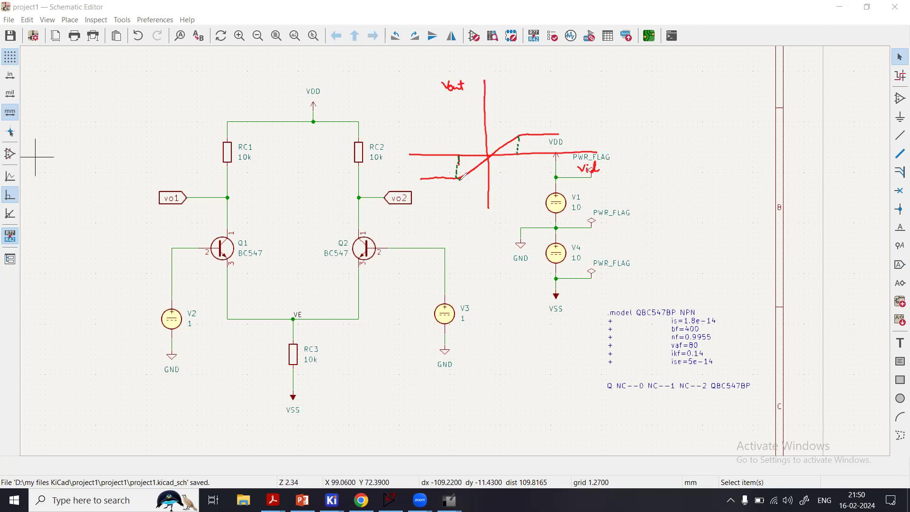
{"action": "left_click_drag", "start_coordinate": [457, 184], "coordinate": [455, 197]}
{"action": "left_click_drag", "start_coordinate": [514, 162], "coordinate": [513, 189]}
{"action": "mouse_move", "coordinate": [457, 186]}
{"action": "left_mouse_down"}
{"action": "mouse_move", "coordinate": [516, 185]}
{"action": "mouse_move", "coordinate": [461, 192]}
{"action": "mouse_move", "coordinate": [479, 203]}
{"action": "mouse_move", "coordinate": [515, 198]}
{"action": "mouse_move", "coordinate": [527, 202]}
{"action": "mouse_move", "coordinate": [521, 207]}
{"action": "left_mouse_up"}
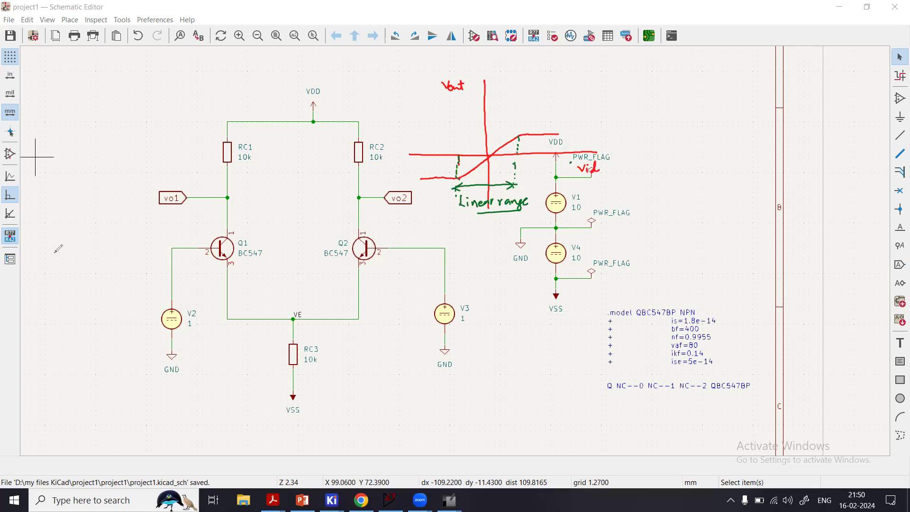
Add magnitude bars around Vid and Vout and begin writing 'DC transfer curve'
{"action": "mouse_move", "coordinate": [573, 161]}
{"action": "left_mouse_down"}
{"action": "mouse_move", "coordinate": [576, 175]}
{"action": "mouse_move", "coordinate": [608, 179]}
{"action": "left_mouse_up"}
{"action": "mouse_move", "coordinate": [434, 79]}
{"action": "left_mouse_down"}
{"action": "mouse_move", "coordinate": [440, 101]}
{"action": "mouse_move", "coordinate": [474, 100]}
{"action": "left_mouse_up"}
{"action": "left_click_drag", "start_coordinate": [526, 85], "coordinate": [527, 93]}
{"action": "mouse_move", "coordinate": [531, 83]}
{"action": "left_mouse_down"}
{"action": "mouse_move", "coordinate": [532, 93]}
{"action": "mouse_move", "coordinate": [641, 91]}
{"action": "left_mouse_up"}
Finish the handwritten 'DC transfer curve' title with a final pen stroke
{"action": "left_click", "coordinate": [652, 91]}
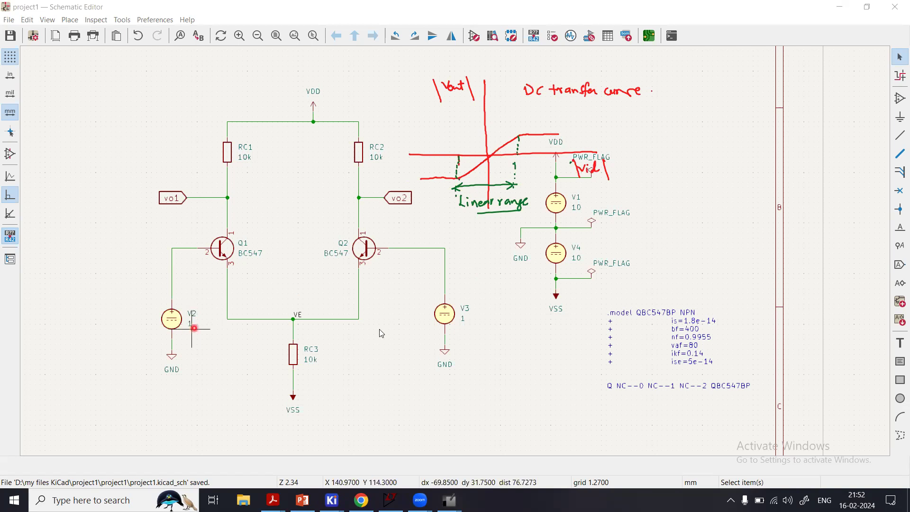
{"action": "left_click", "coordinate": [447, 320]}
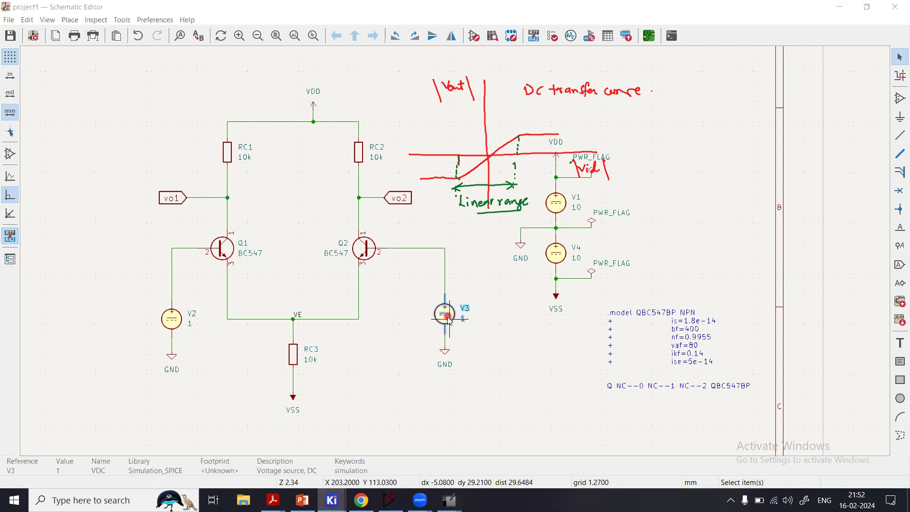
{"action": "double_click", "coordinate": [448, 318]}
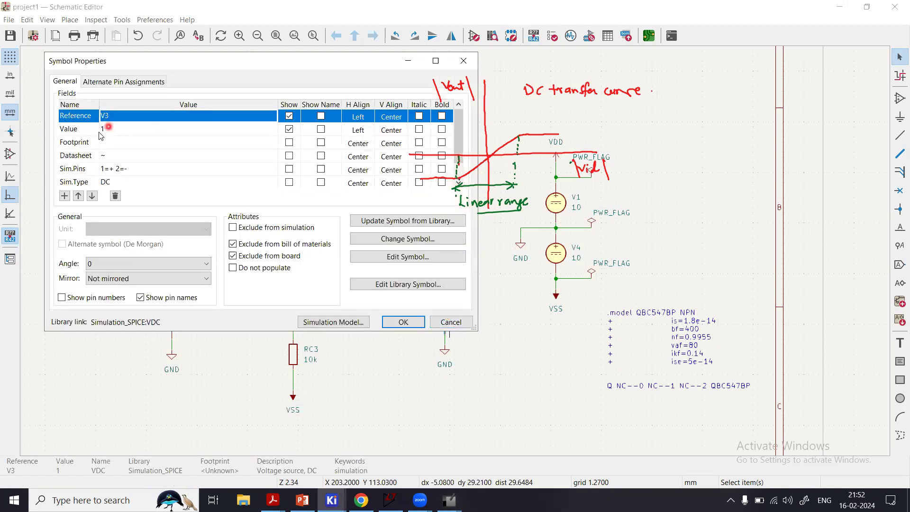
{"action": "left_click", "coordinate": [402, 323]}
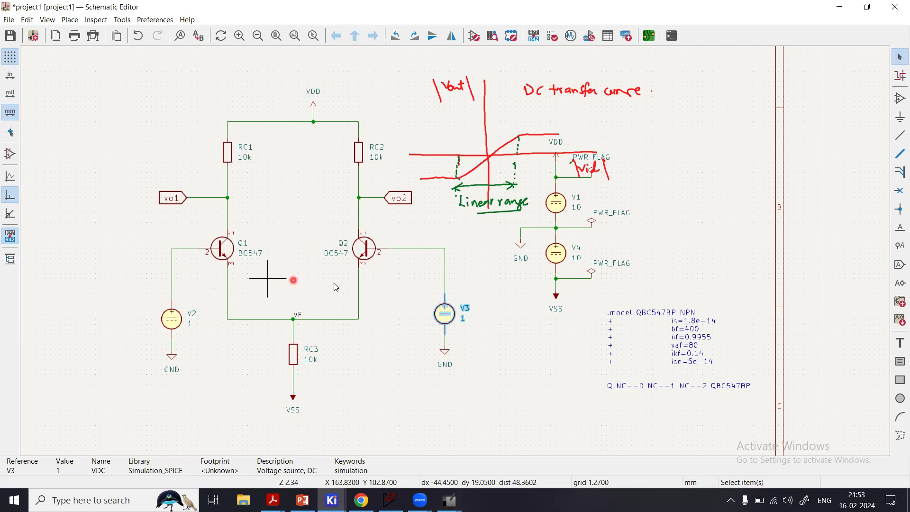
{"action": "left_click", "coordinate": [207, 293]}
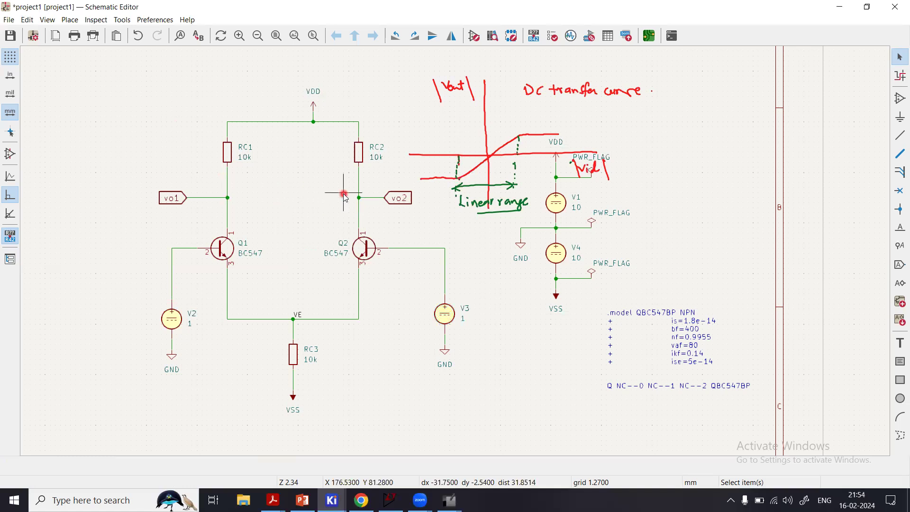
Run the Electrical Rules Checker twice, confirming 0 errors and 0 warnings
{"action": "left_click", "coordinate": [553, 40]}
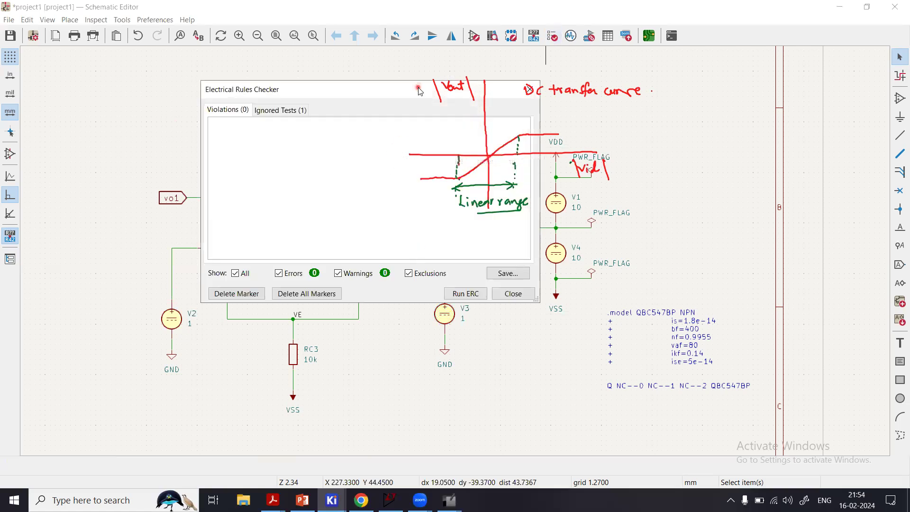
{"action": "left_click_drag", "start_coordinate": [419, 91], "coordinate": [289, 69]}
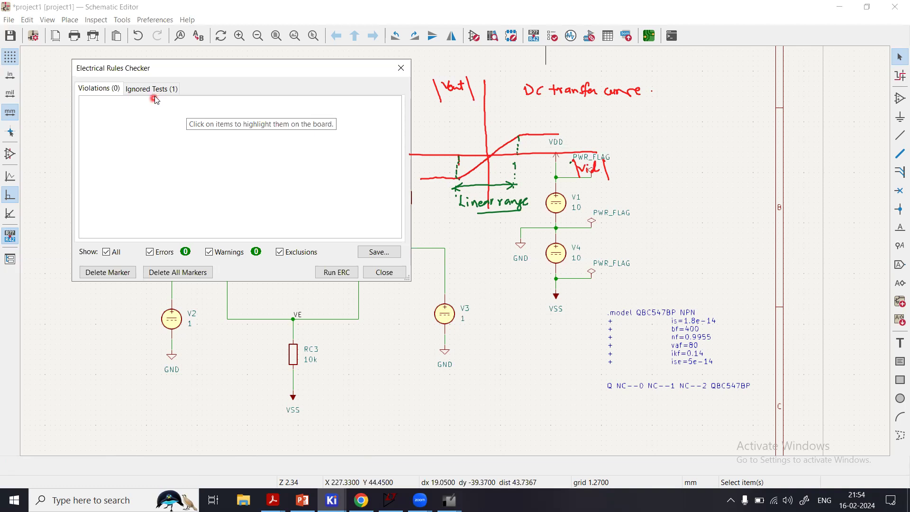
{"action": "left_click", "coordinate": [325, 272]}
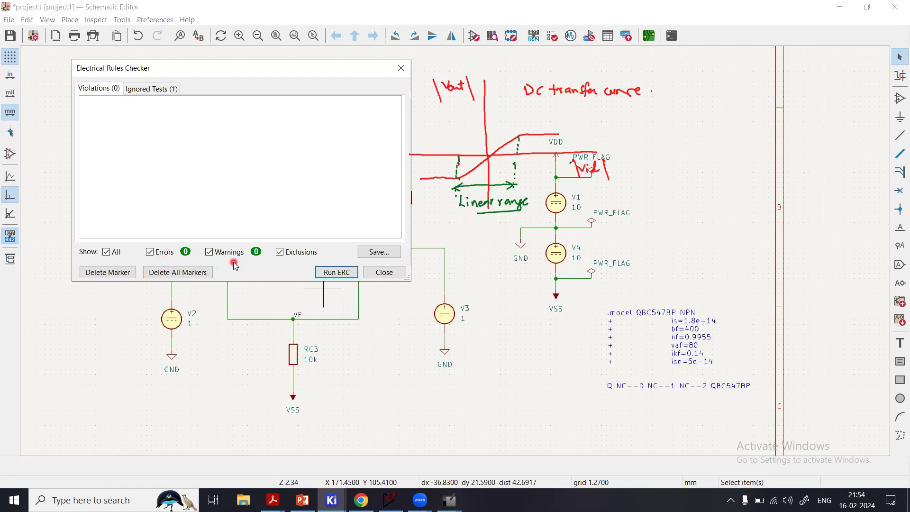
{"action": "left_click", "coordinate": [345, 274]}
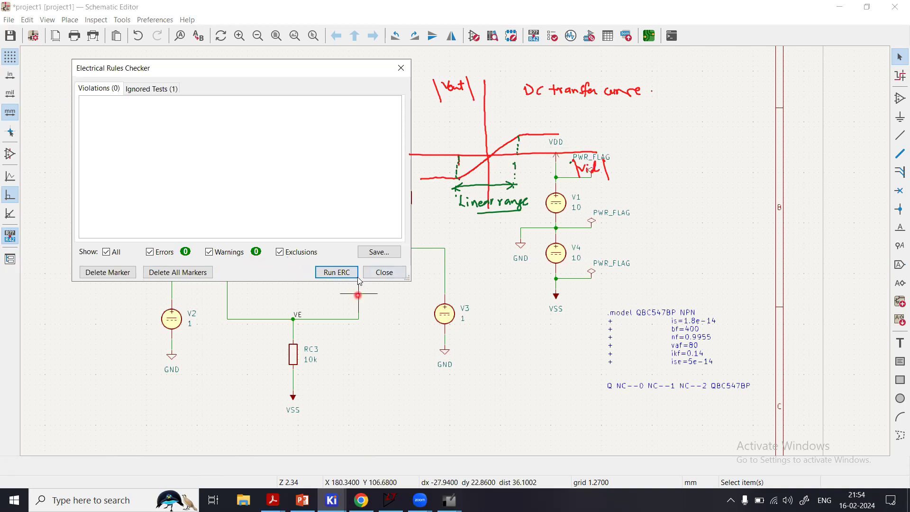
Close the ERC dialog and launch the Spice Simulator for the differential pair
{"action": "left_click", "coordinate": [382, 273]}
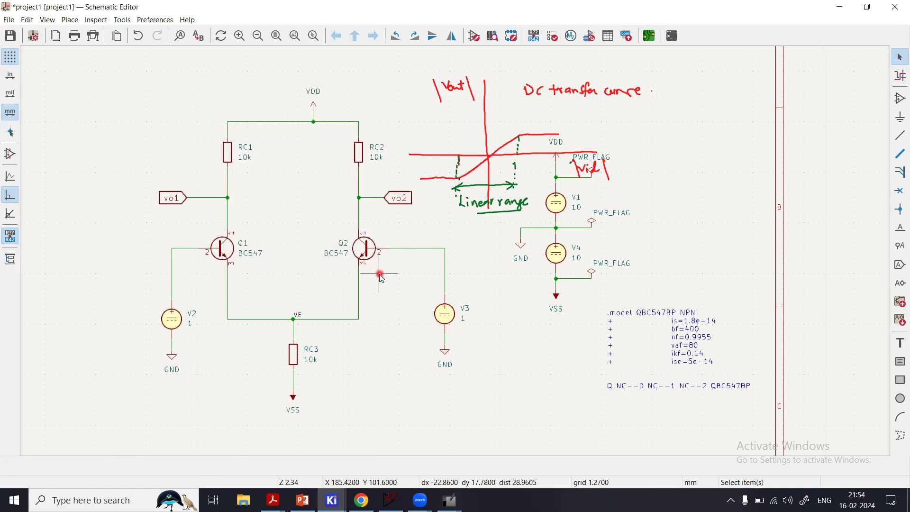
{"action": "left_click", "coordinate": [572, 42]}
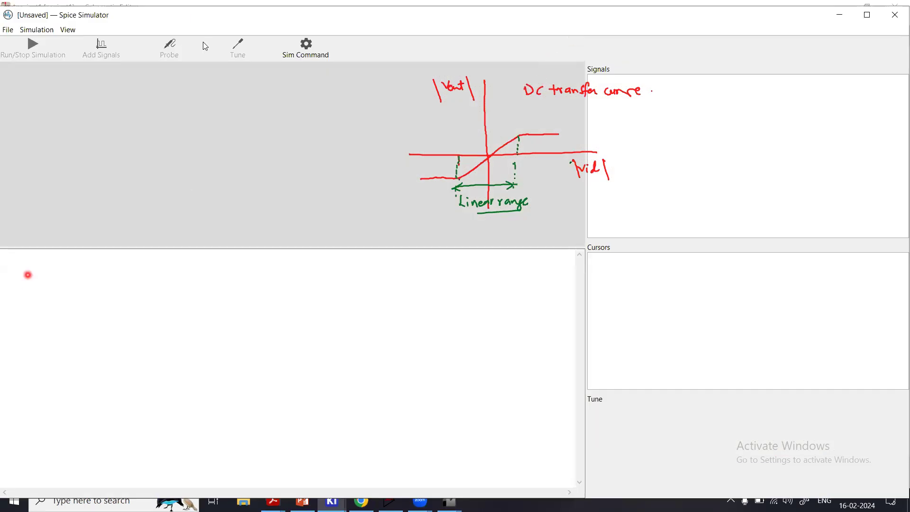
Configure a DC Transfer sweep with sweep type V and source V2
{"action": "left_click", "coordinate": [313, 57]}
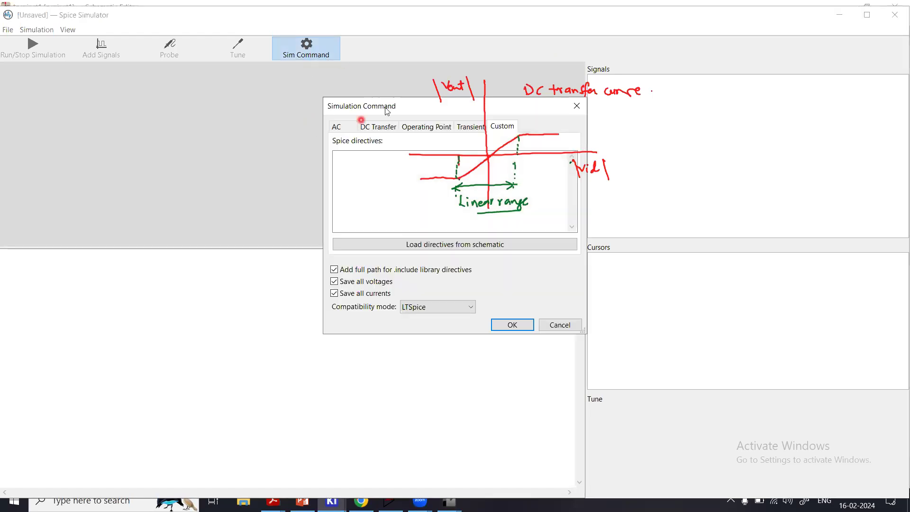
{"action": "left_click_drag", "start_coordinate": [386, 107], "coordinate": [165, 79]}
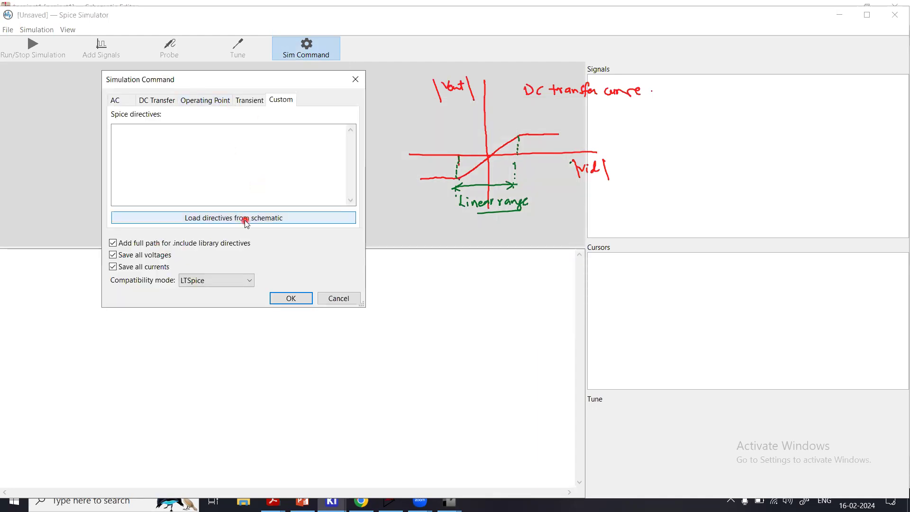
{"action": "left_click", "coordinate": [165, 106]}
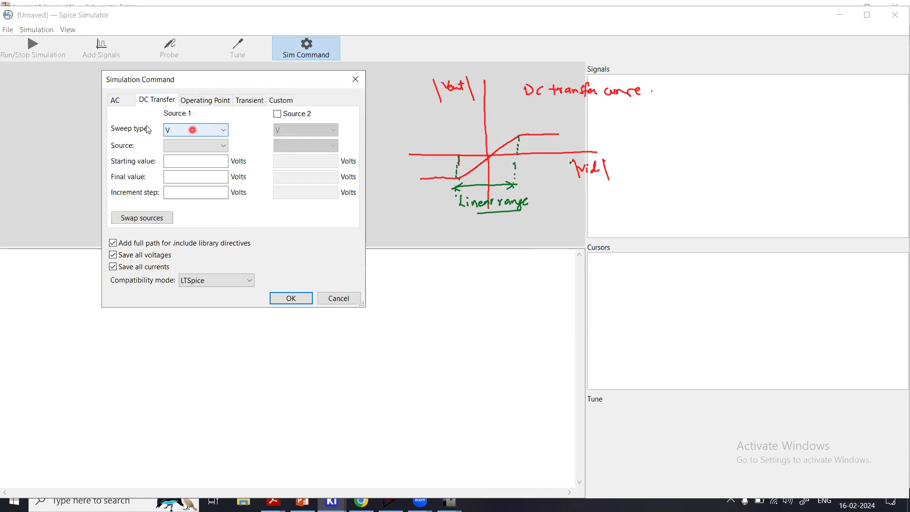
{"action": "left_click", "coordinate": [190, 132]}
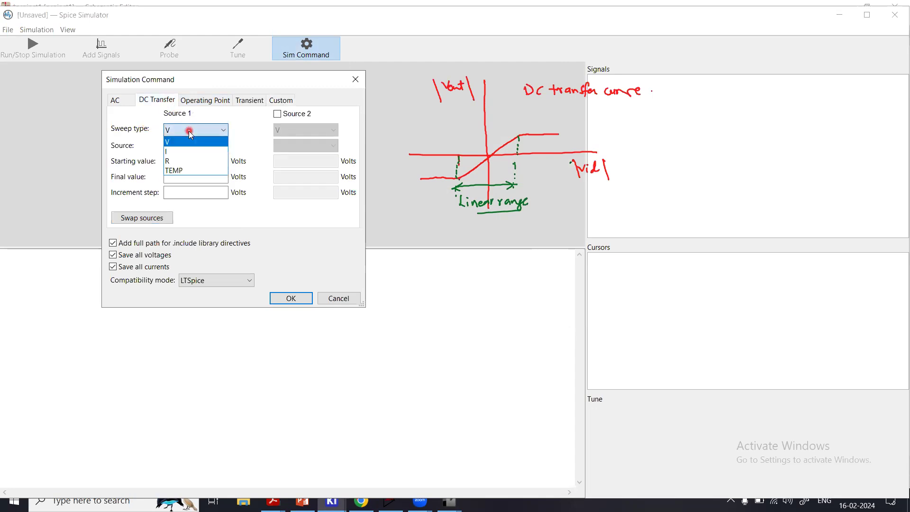
{"action": "left_click", "coordinate": [189, 133]}
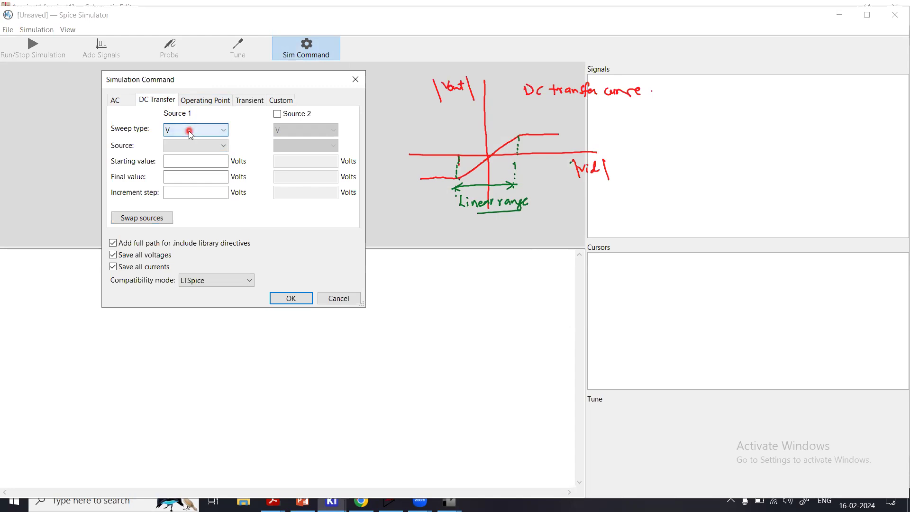
{"action": "left_click", "coordinate": [186, 149]}
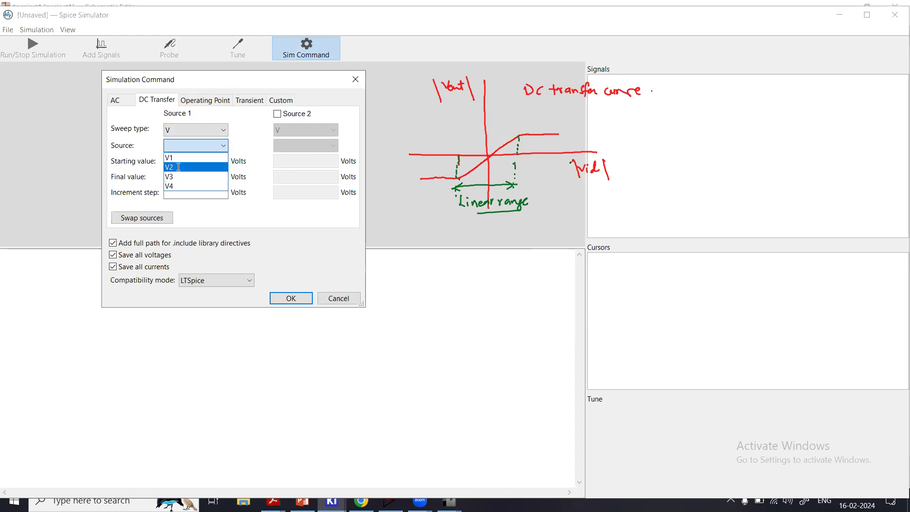
{"action": "left_click", "coordinate": [182, 167]}
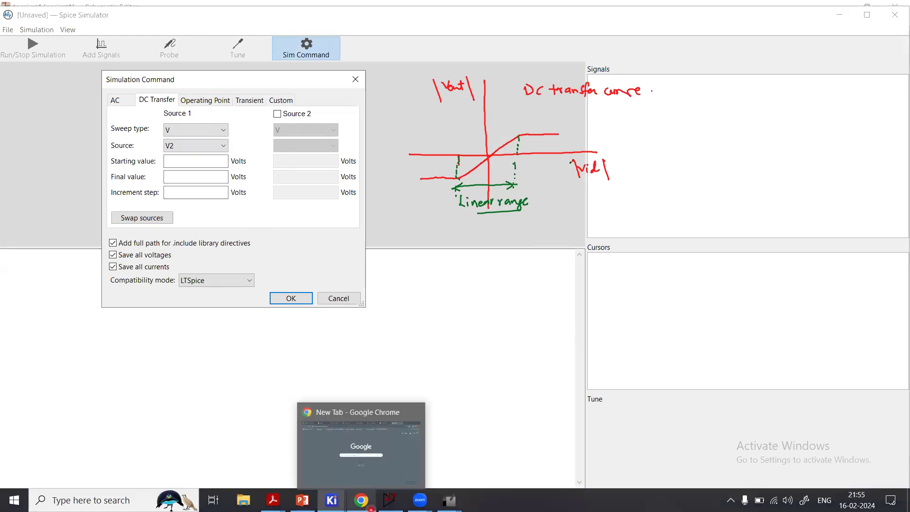
Check the circuit in the Schematic Editor, then return to the simulation settings
{"action": "mouse_move", "coordinate": [331, 500]}
{"action": "left_click", "coordinate": [348, 461]}
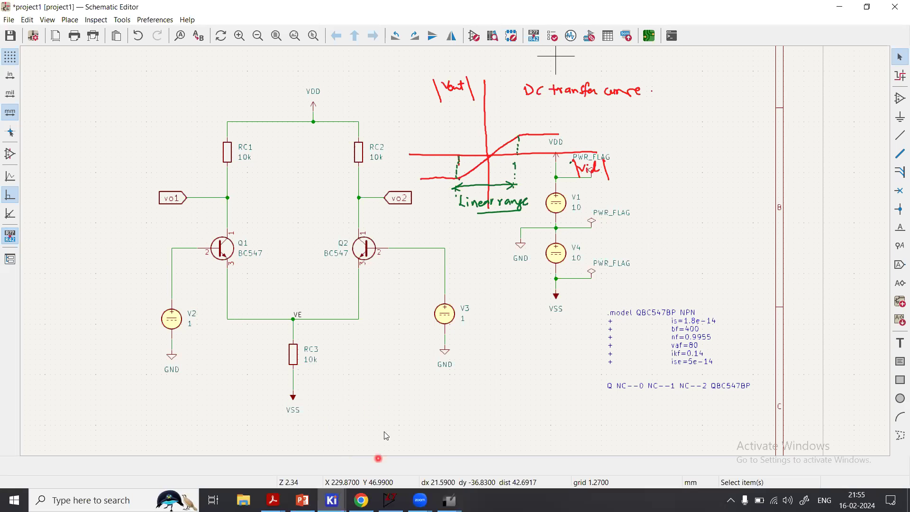
{"action": "mouse_move", "coordinate": [332, 500]}
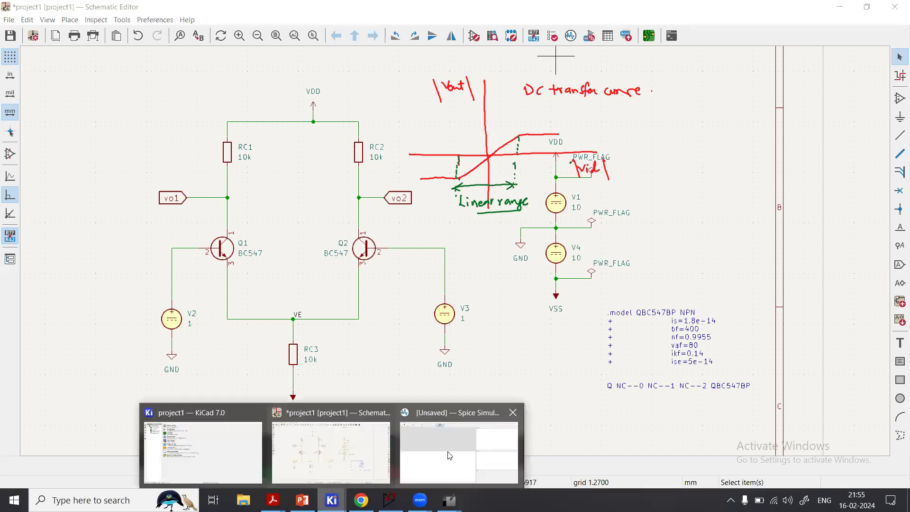
{"action": "left_click", "coordinate": [449, 451]}
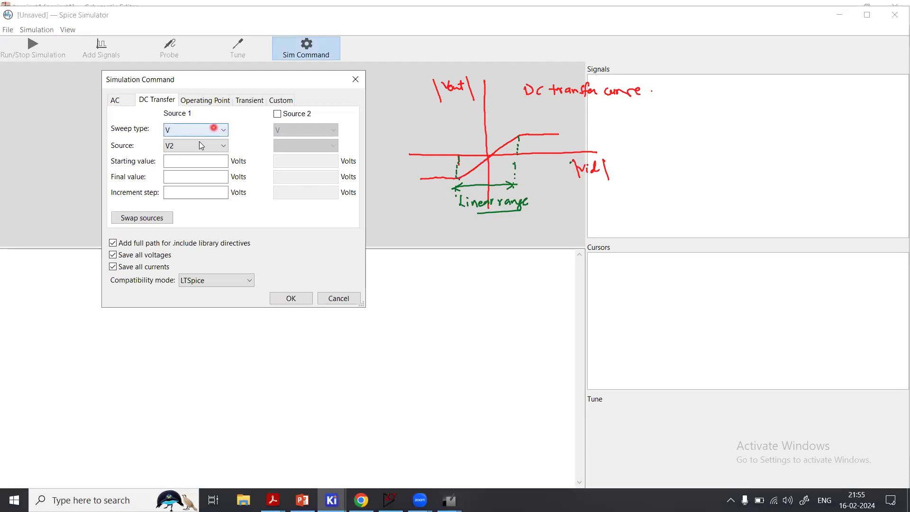
Enter sweep starting value 0.9, final value 1.1 and increment 0.0000001
{"action": "left_click", "coordinate": [196, 158]}
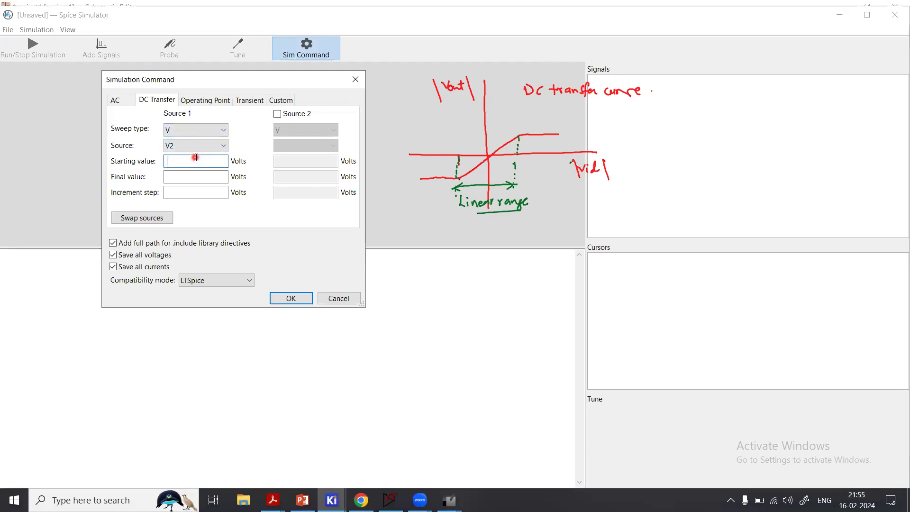
{"action": "type", "text": "0.9"}
{"action": "left_click", "coordinate": [188, 176]}
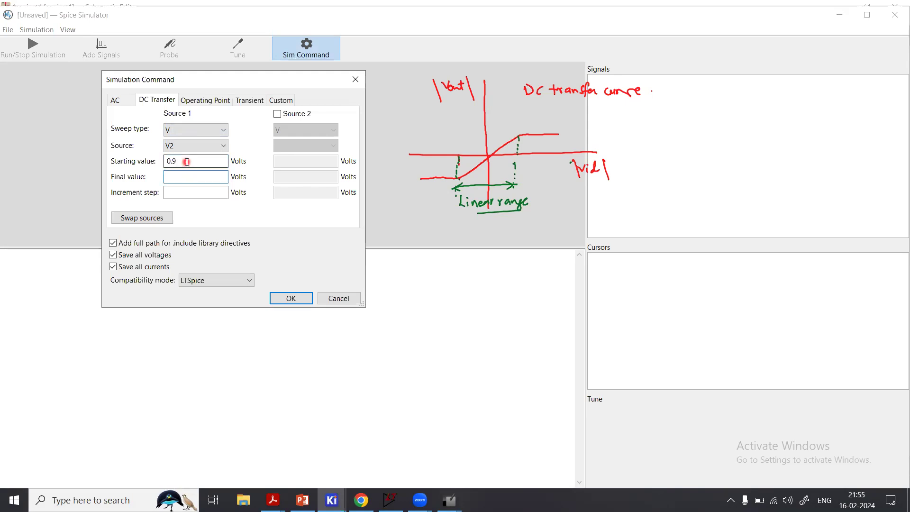
{"action": "left_click", "coordinate": [187, 162]}
{"action": "left_click", "coordinate": [184, 177]}
{"action": "type", "text": "1.1"}
{"action": "left_click", "coordinate": [176, 191]}
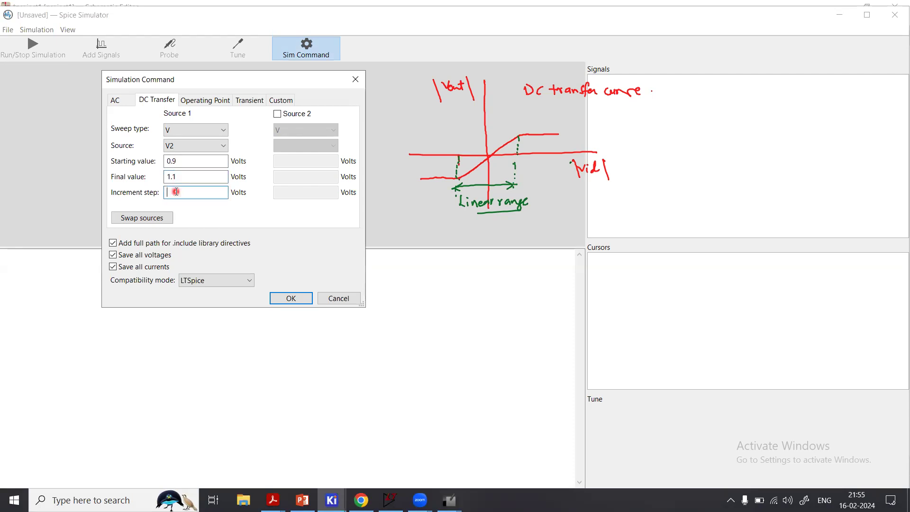
{"action": "type", "text": "0.0000001"}
Set compatibility mode to PSpice and LTSpice and confirm the sweep settings
{"action": "left_click", "coordinate": [232, 283]}
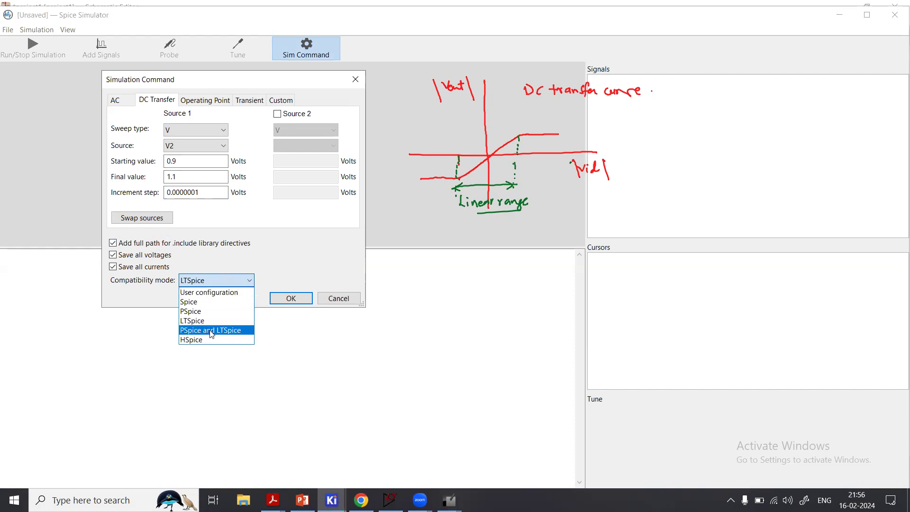
{"action": "left_click", "coordinate": [212, 331]}
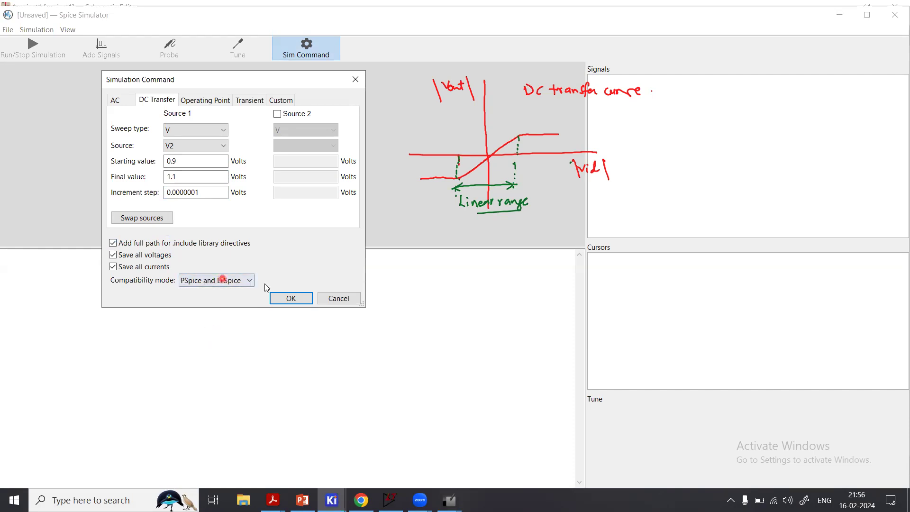
{"action": "left_click", "coordinate": [290, 299]}
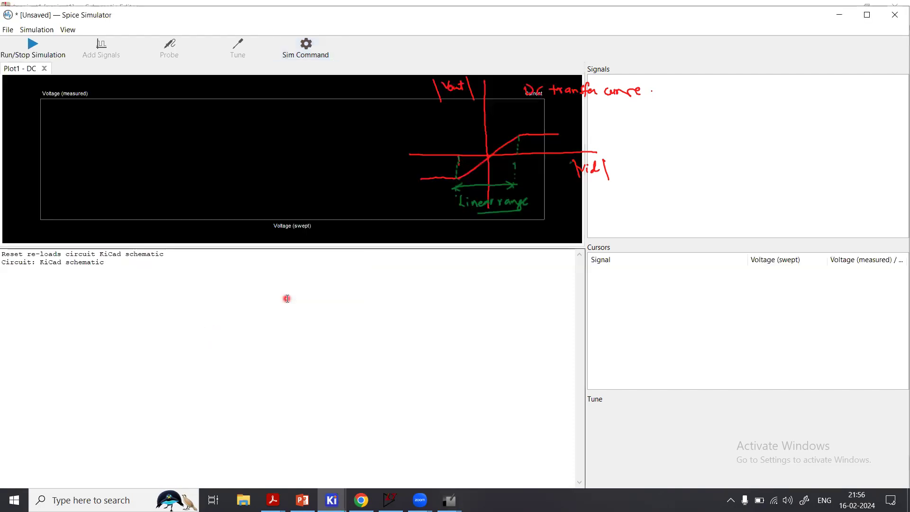
Start the V2 DC sweep simulation from the toolbar
{"action": "left_click", "coordinate": [35, 47]}
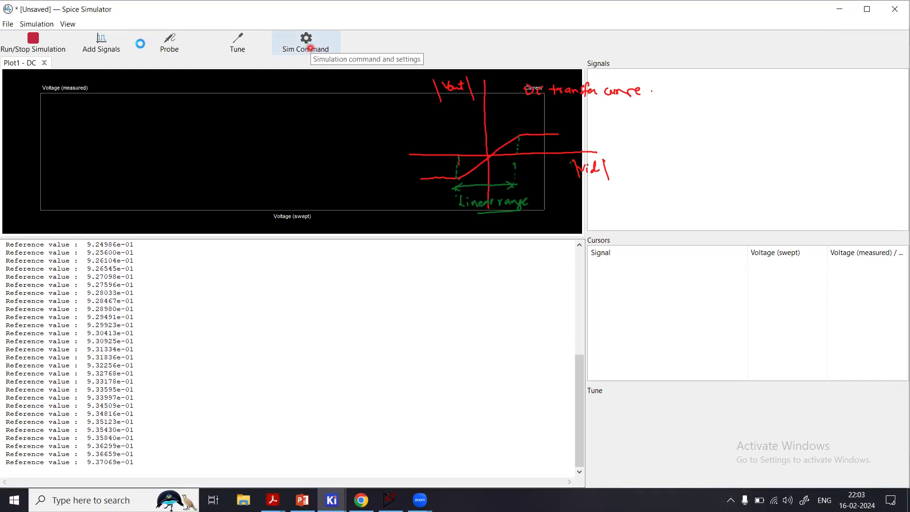
Stop the running sweep, change the increment step to 1u, and rerun the simulation
{"action": "left_click", "coordinate": [310, 48]}
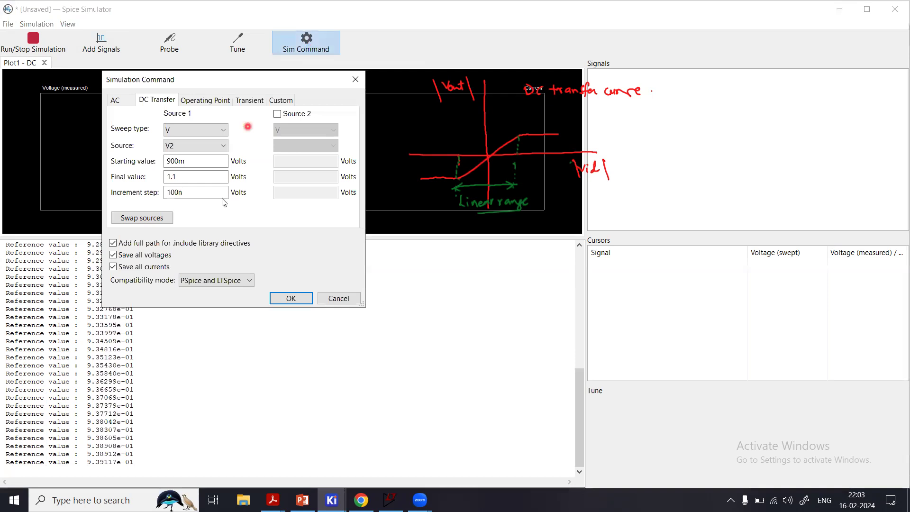
{"action": "left_click", "coordinate": [337, 298]}
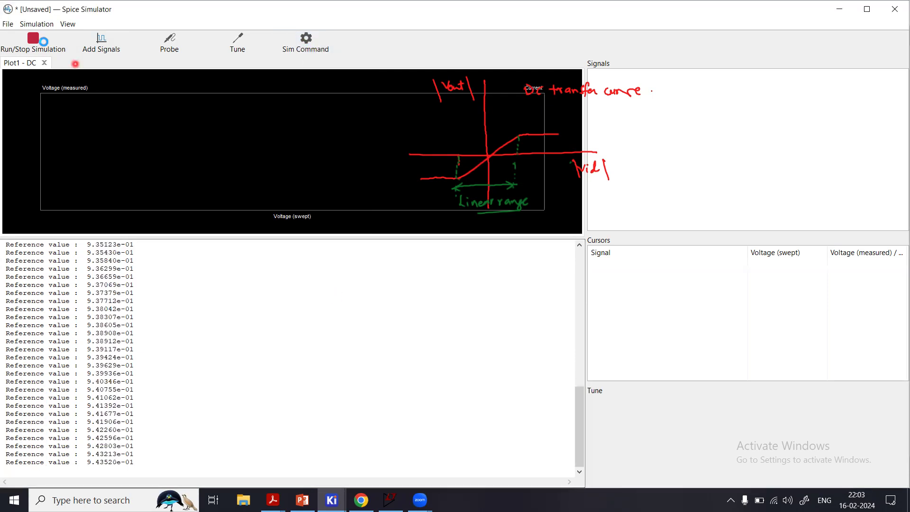
{"action": "left_click", "coordinate": [34, 42]}
{"action": "left_click", "coordinate": [310, 46]}
{"action": "left_click", "coordinate": [182, 192]}
{"action": "double_click", "coordinate": [182, 193]}
{"action": "type", "text": "1u"}
{"action": "left_click", "coordinate": [285, 301]}
{"action": "left_click", "coordinate": [38, 42]}
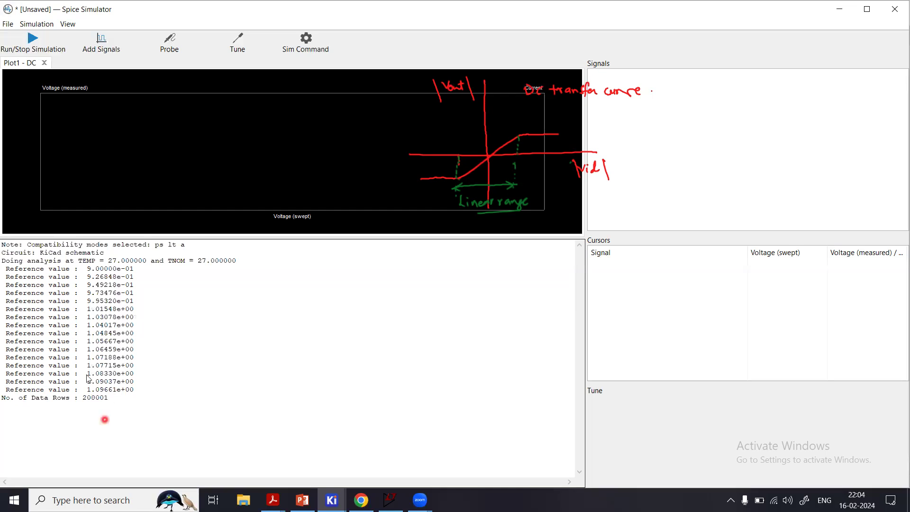
Add the V(vo1) signal to the DC plot via the Add Signals list
{"action": "left_click", "coordinate": [109, 46]}
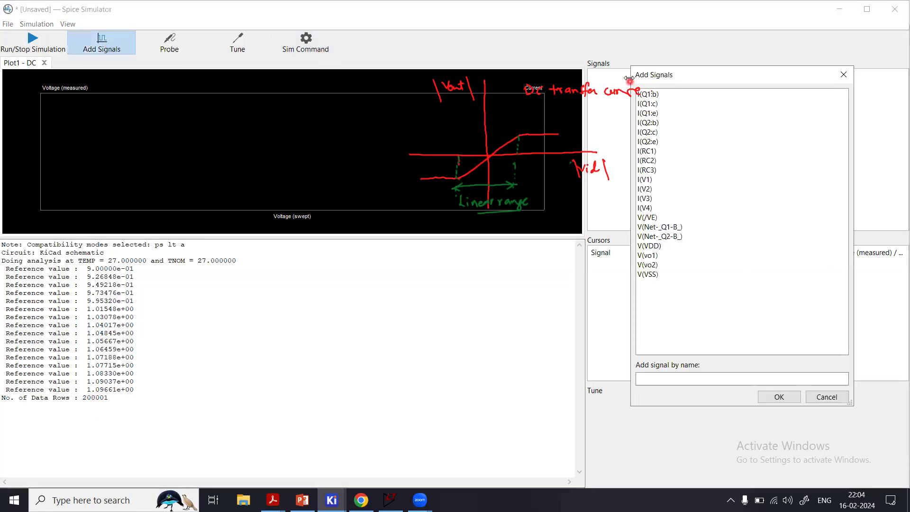
{"action": "left_click_drag", "start_coordinate": [670, 75], "coordinate": [512, 211]}
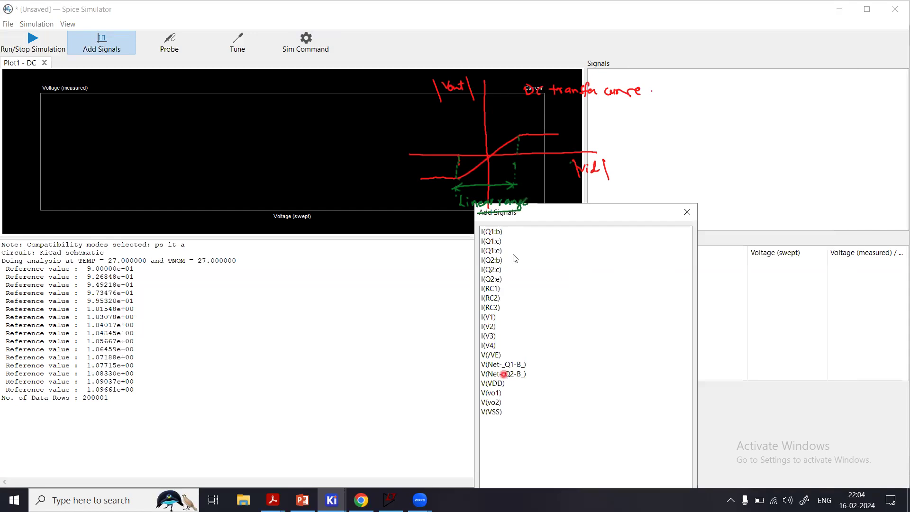
{"action": "left_click", "coordinate": [491, 393]}
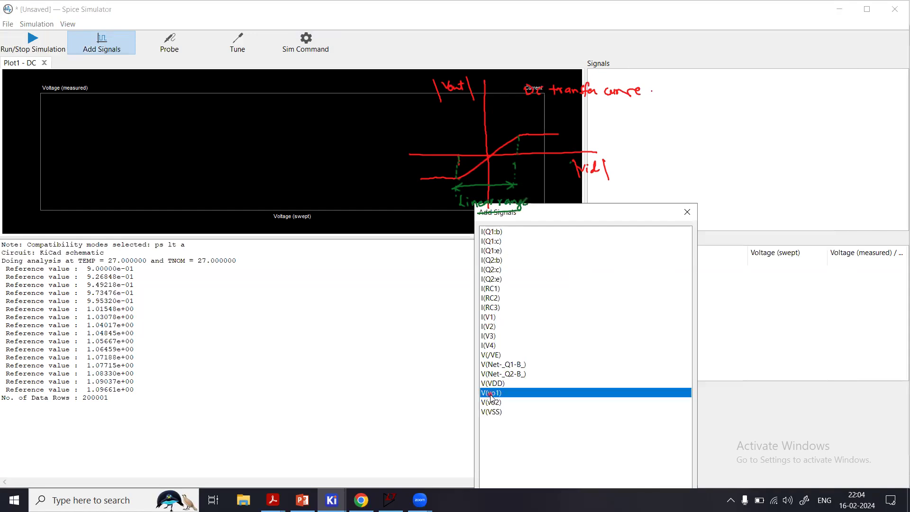
{"action": "double_click", "coordinate": [491, 393]}
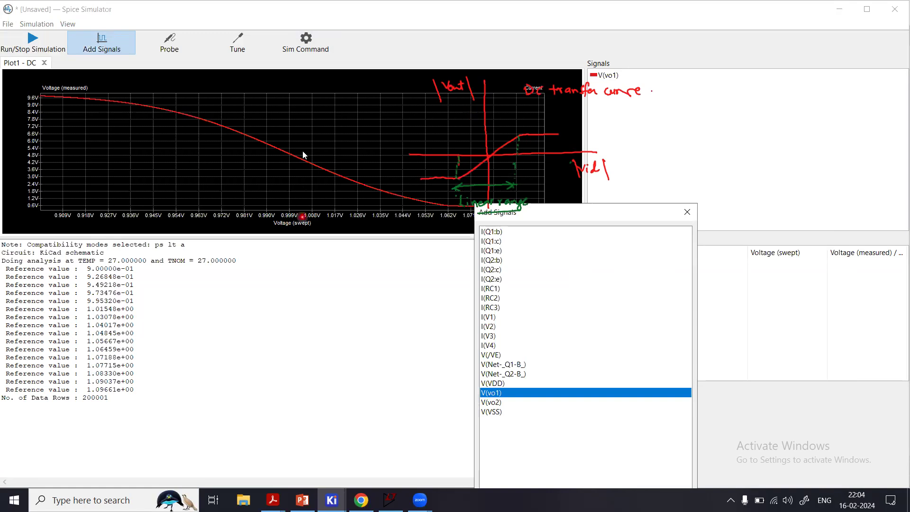
{"action": "left_click", "coordinate": [318, 125]}
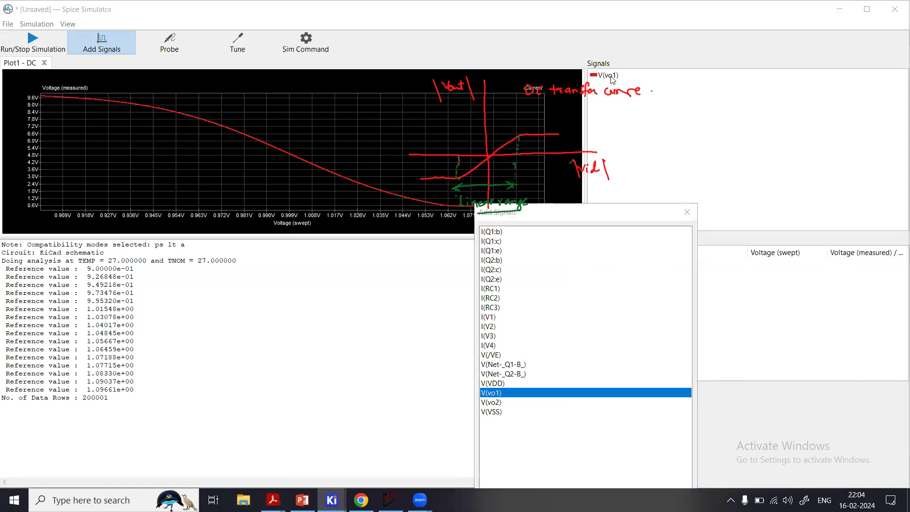
{"action": "left_click", "coordinate": [687, 215]}
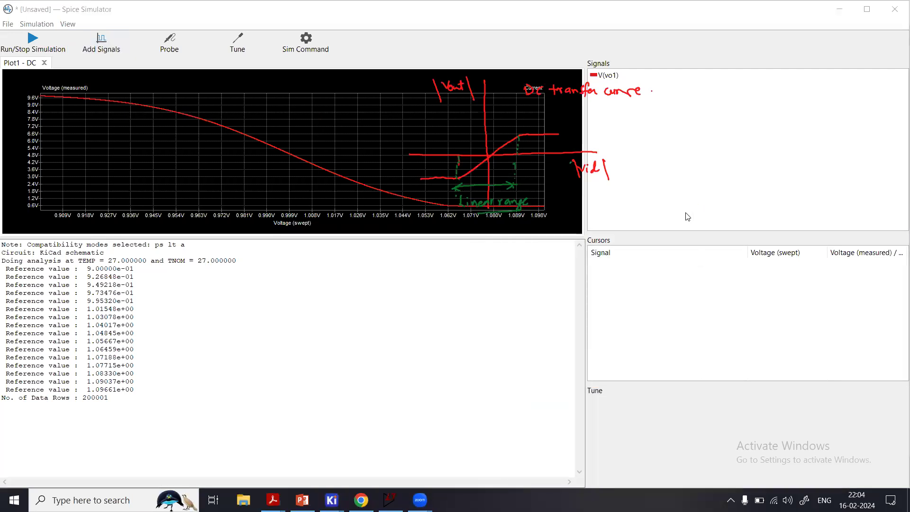
Show a cursor on the V(vo1) trace, reading 4.82611 V at 1000m
{"action": "left_click", "coordinate": [609, 75]}
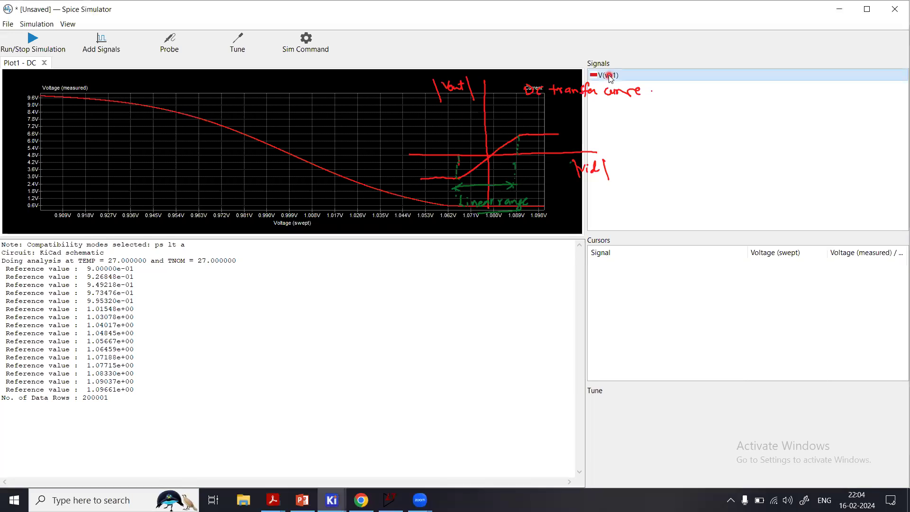
{"action": "right_click", "coordinate": [610, 77]}
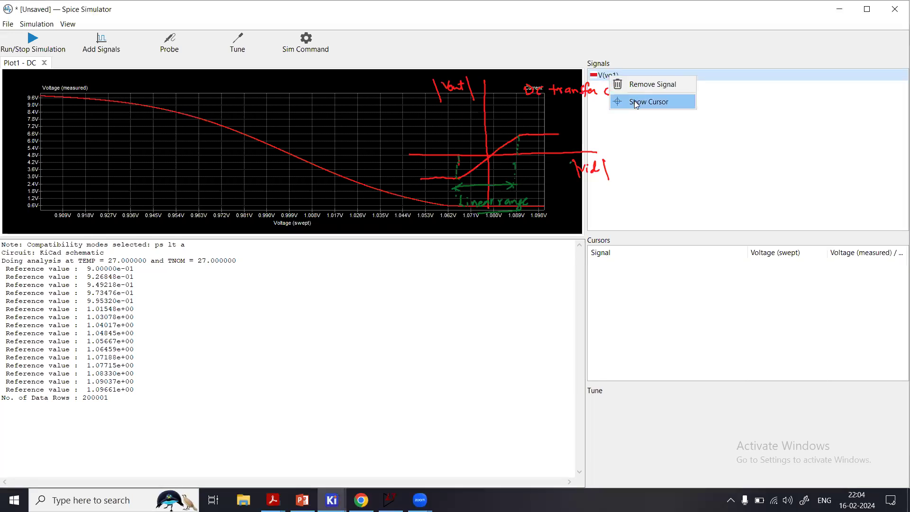
{"action": "left_click", "coordinate": [636, 103]}
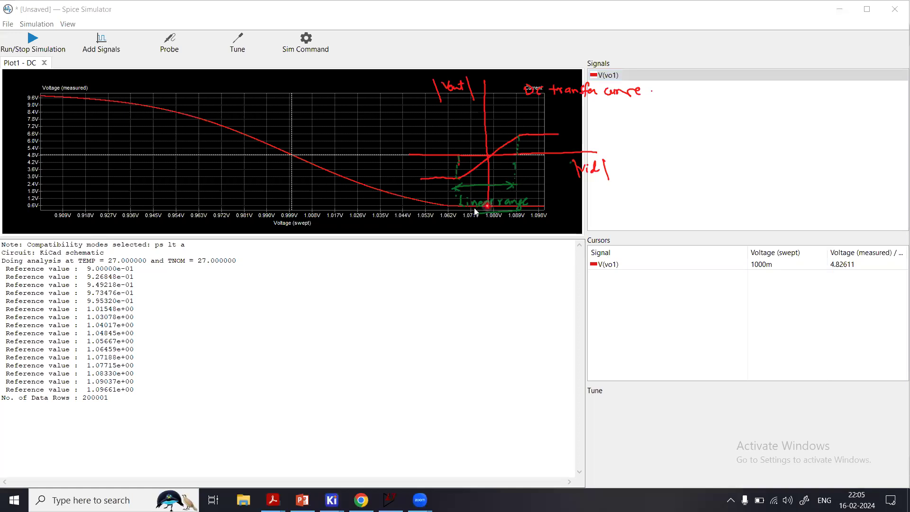
Add V(vo2), I(Q1:c) and I(Q2:c) to the DC sweep plot beside vo1
{"action": "left_click", "coordinate": [108, 49]}
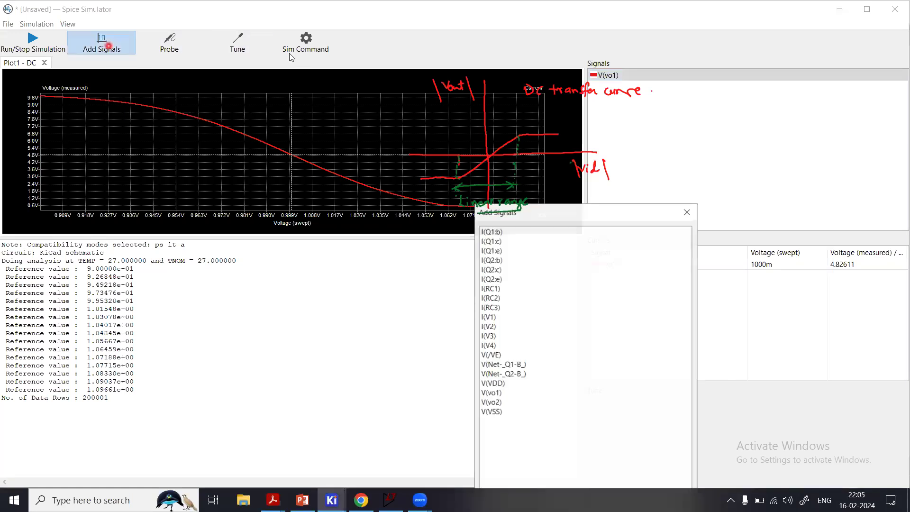
{"action": "left_click", "coordinate": [501, 404]}
{"action": "double_click", "coordinate": [501, 403]}
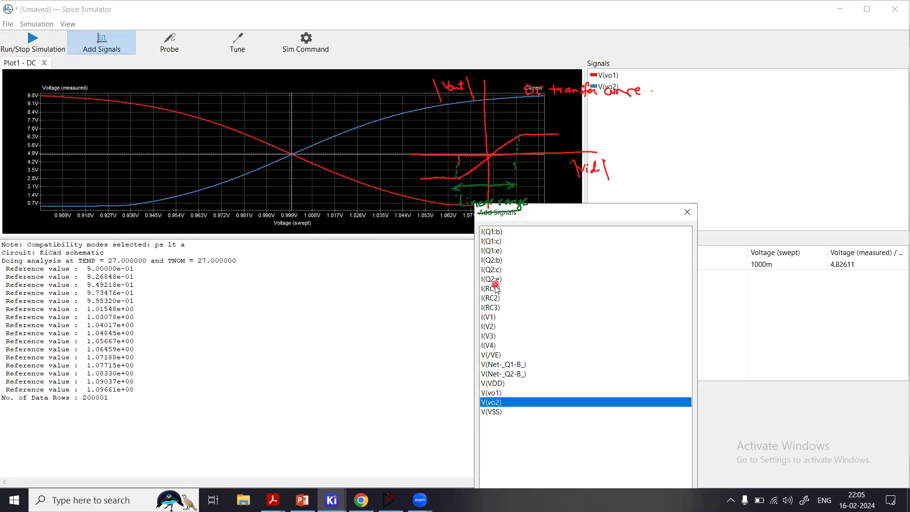
{"action": "double_click", "coordinate": [496, 241]}
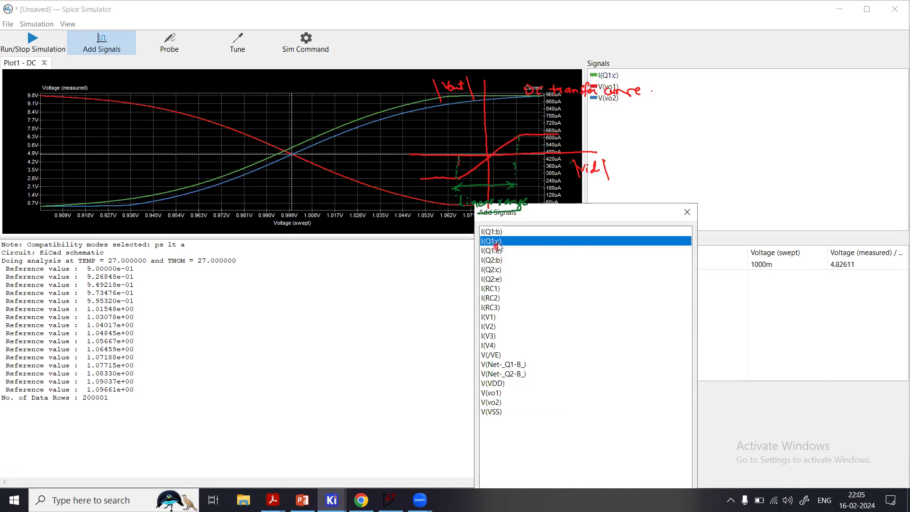
{"action": "double_click", "coordinate": [497, 270]}
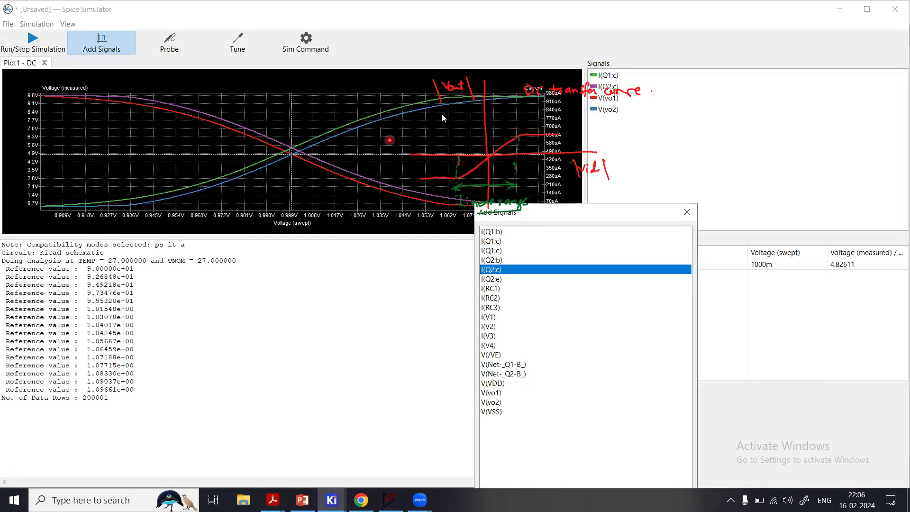
{"action": "left_click", "coordinate": [683, 215]}
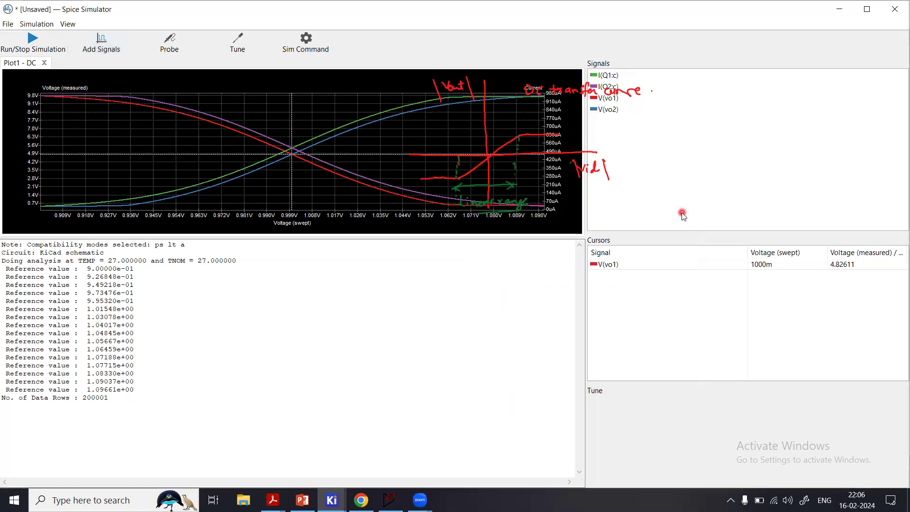